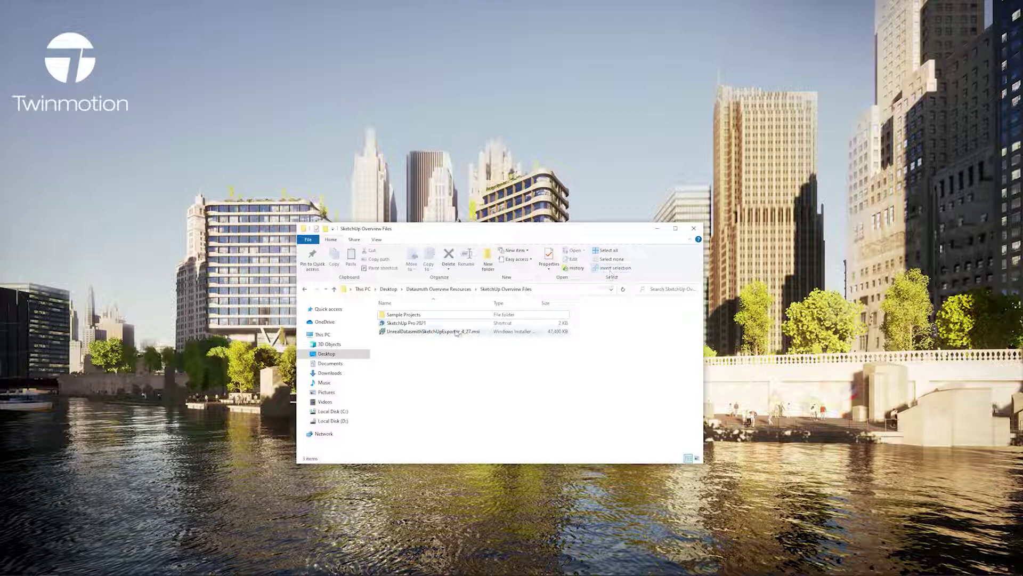
Run the UnrealDatasmithSketchUpExporter .msi, accept the licence, and install for SketchUp Pro 2021, 2020 and 2019
left_click(456, 332)
double_click(457, 333)
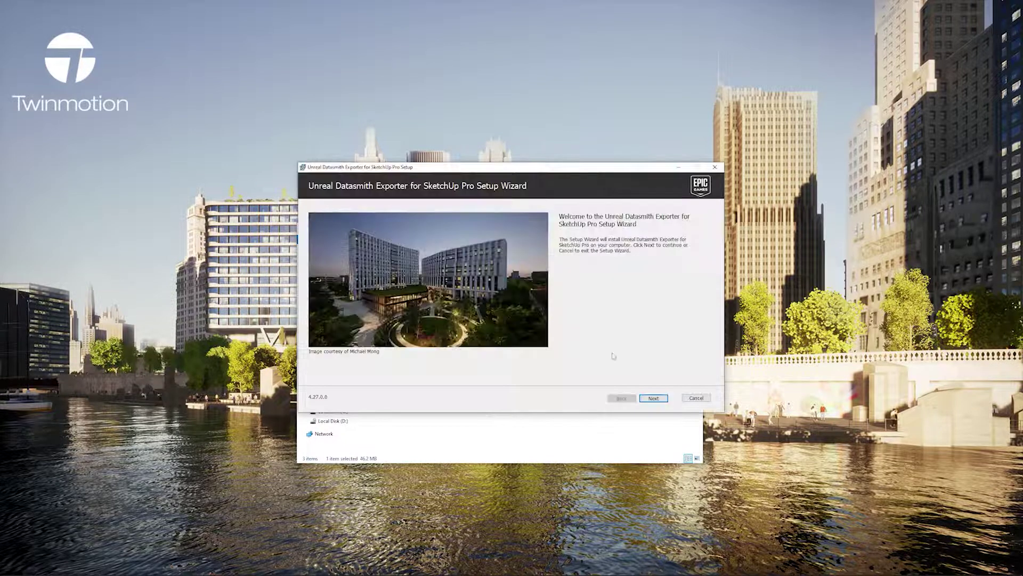
left_click(653, 398)
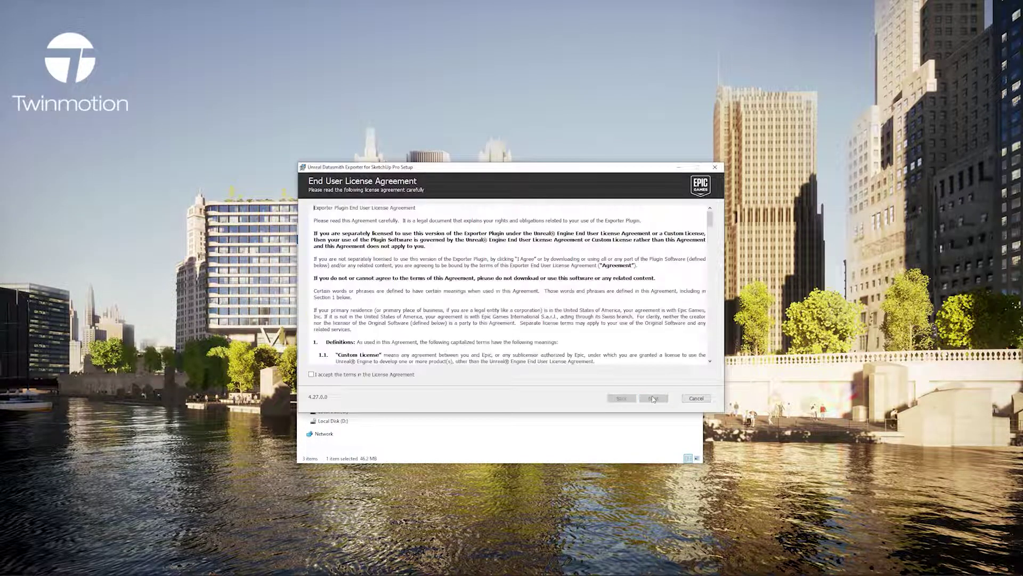
left_click(379, 375)
left_click(653, 398)
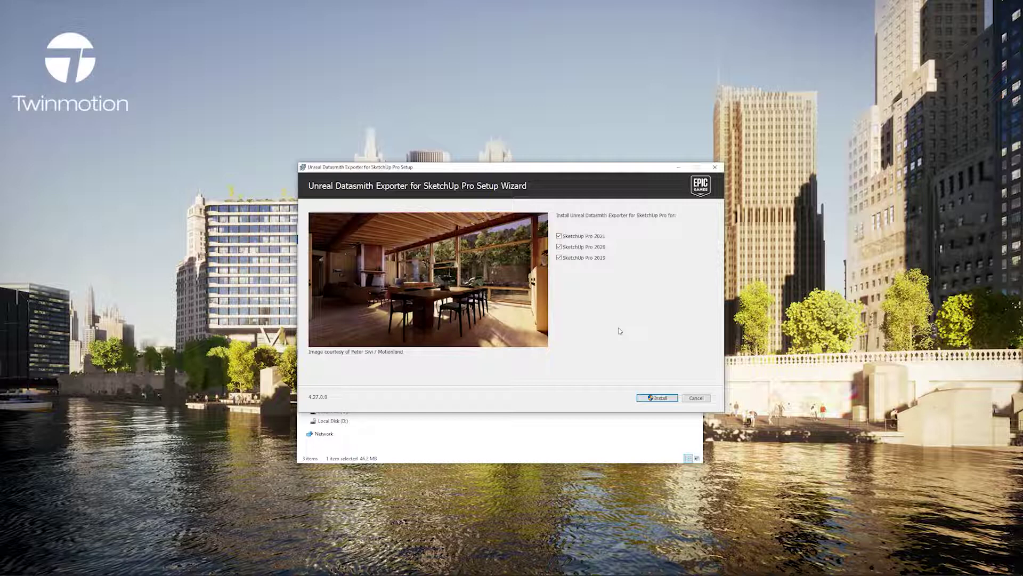
left_click(661, 399)
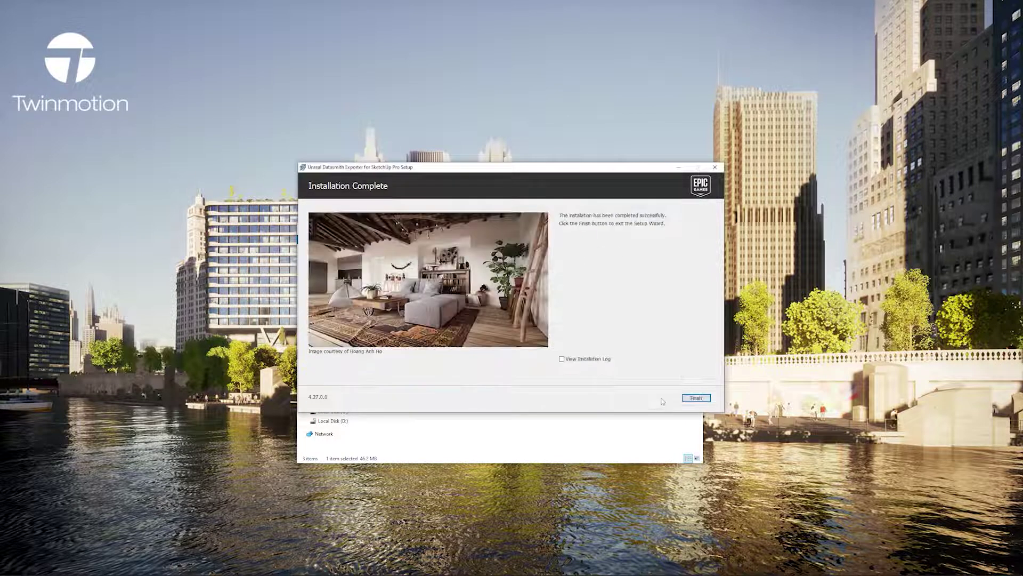
left_click(696, 398)
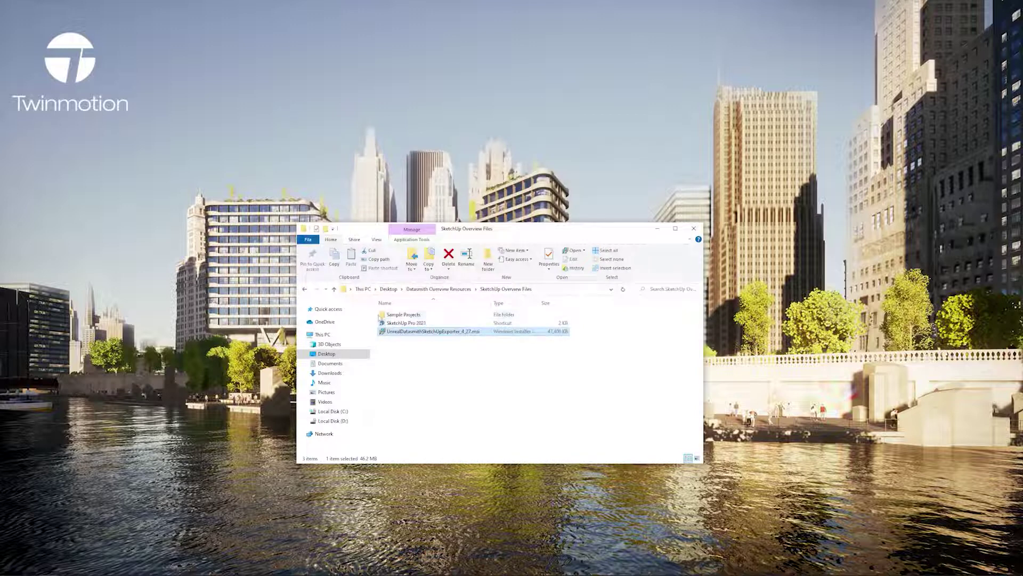
Open School_2.skp from the Sample Projects folder in SketchUp
double_click(406, 315)
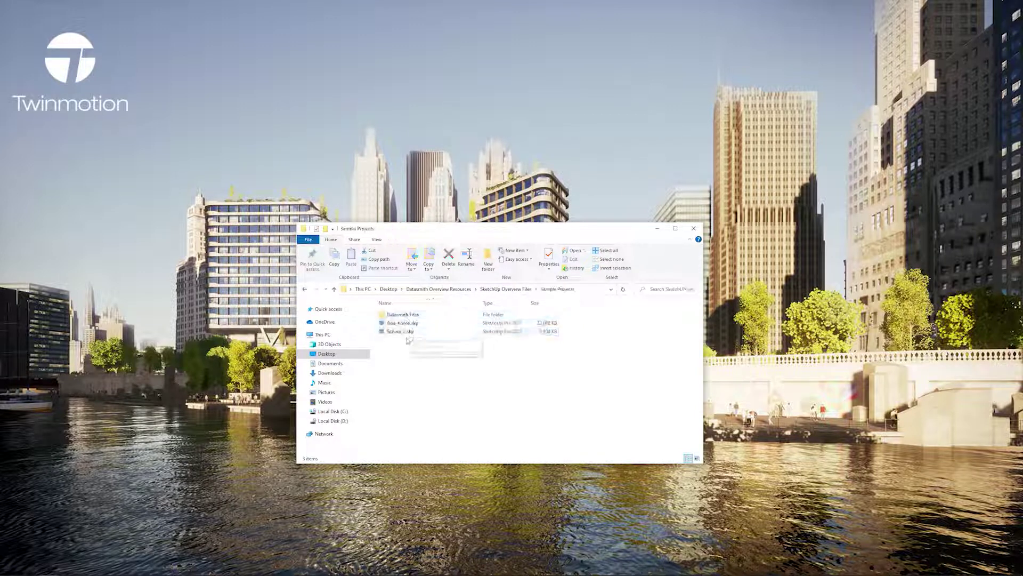
left_click(393, 332)
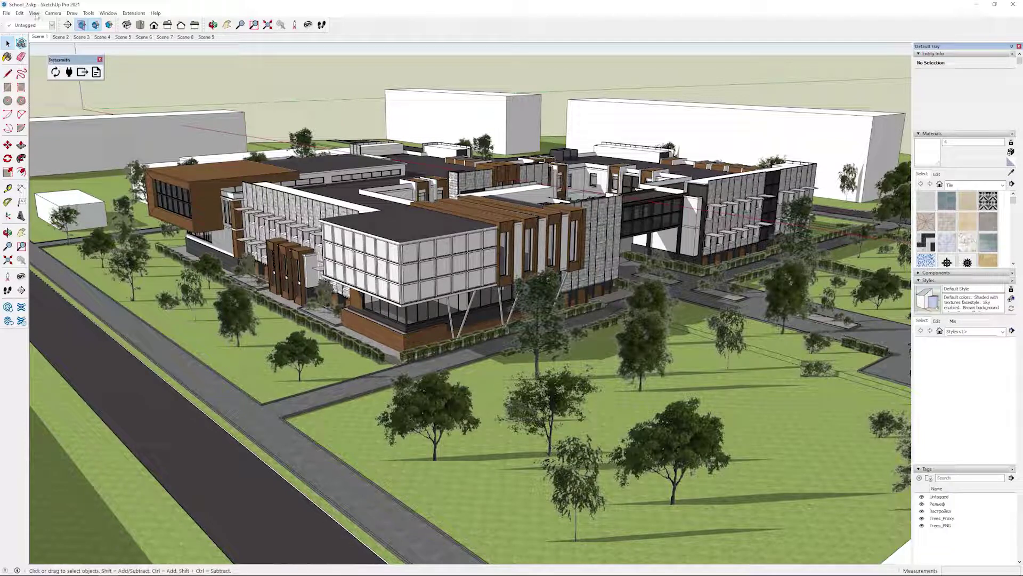
left_click(35, 13)
left_click(46, 21)
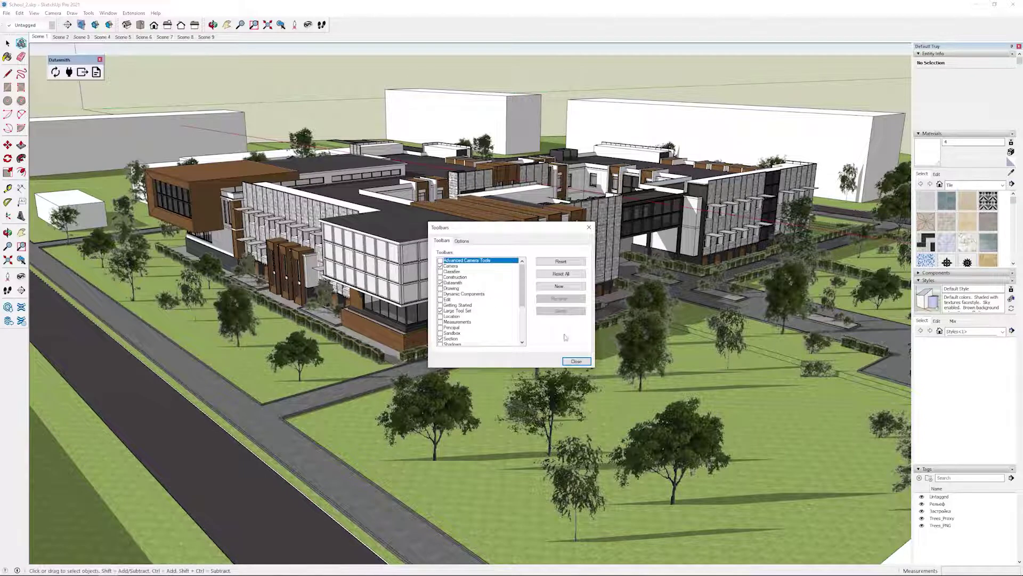
left_click(576, 360)
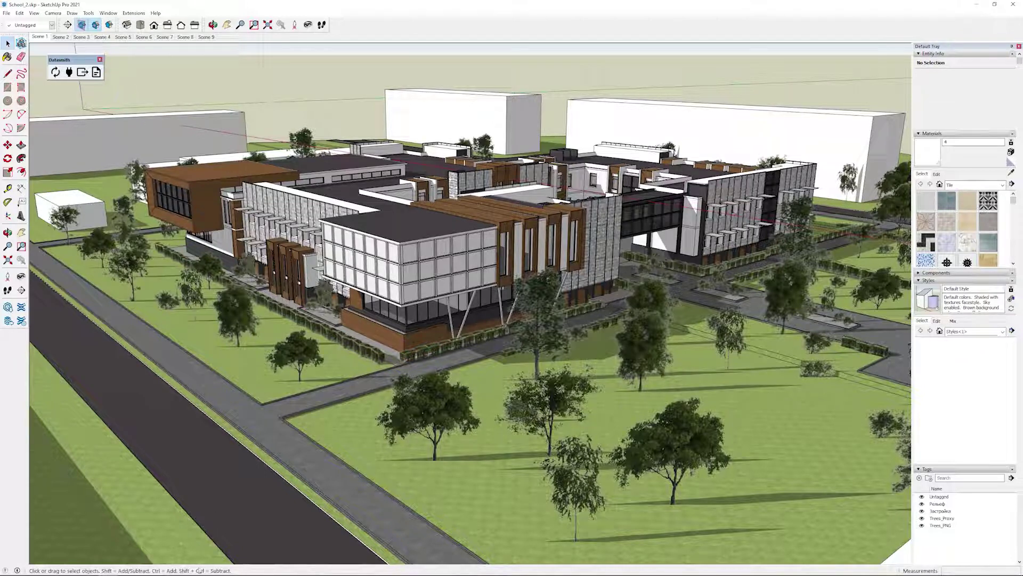
In Twinmotion, add a Direct Link import of SketchUp - School_2, collapsed by material
left_click(91, 569)
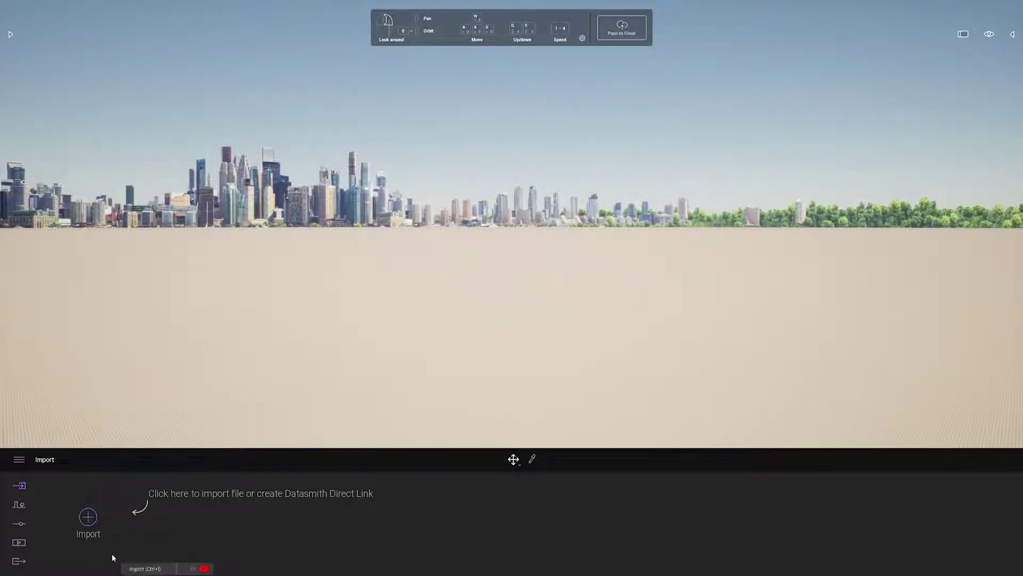
left_click(89, 514)
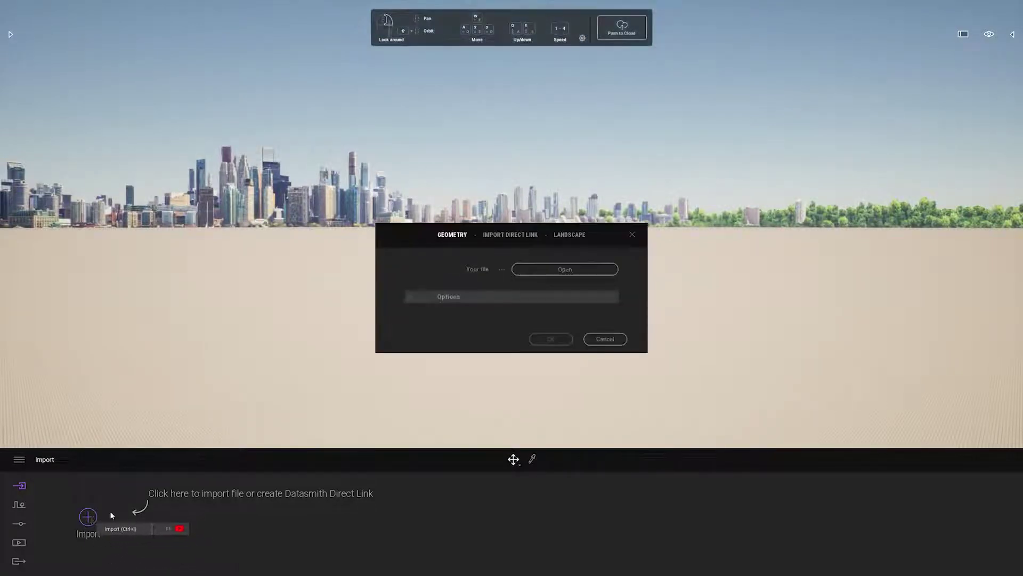
left_click(520, 235)
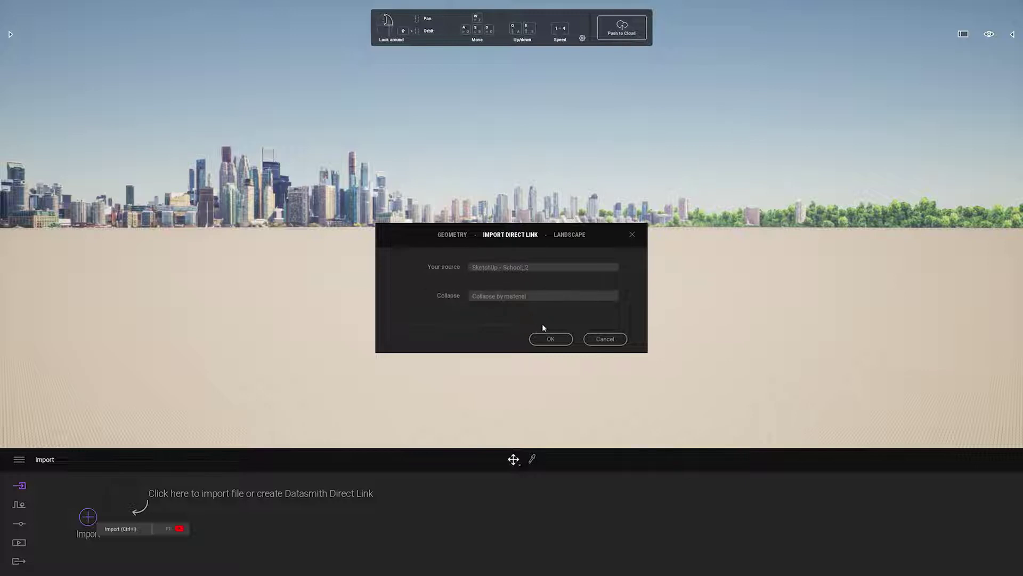
left_click(561, 341)
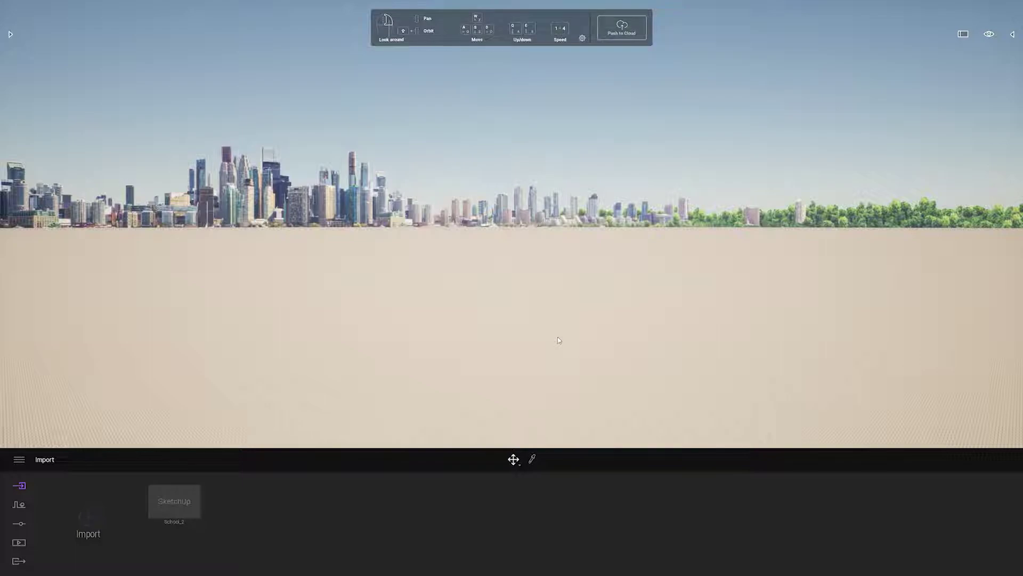
Back in SketchUp, synchronize the School_2 model with Direct Link
key("alt+Tab")
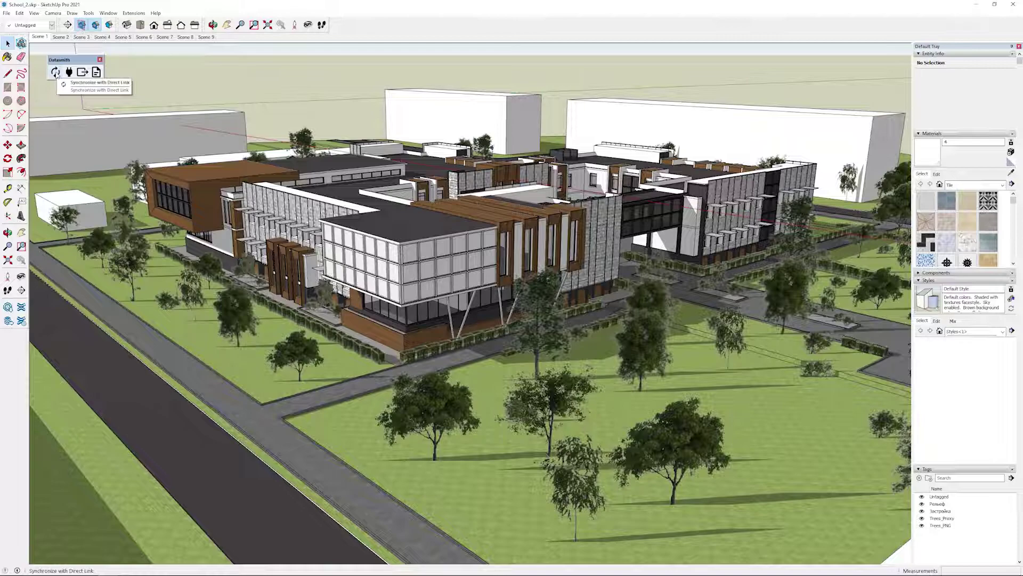
left_click(56, 74)
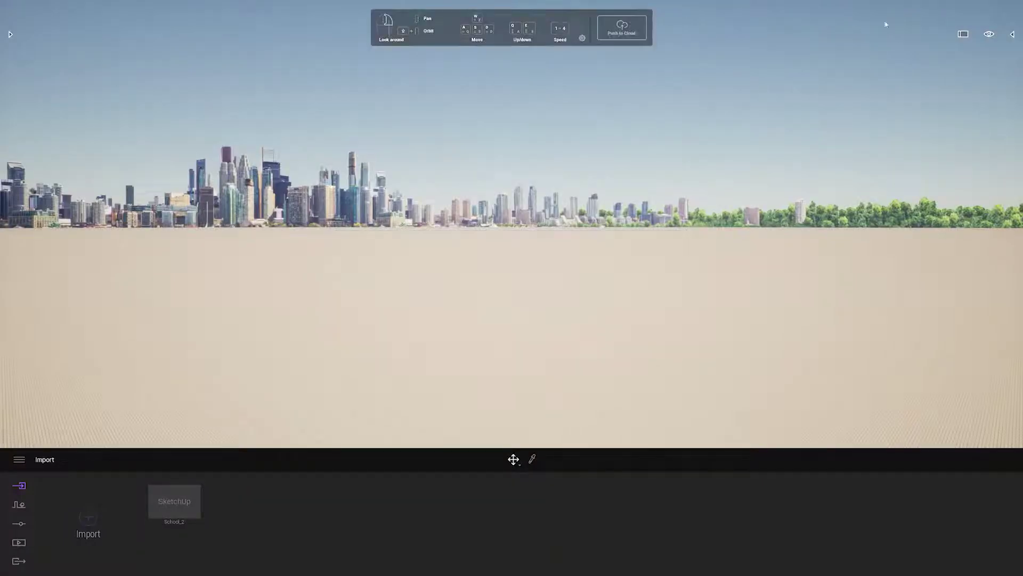
Focus School_2 from the scene graph, orbit to a high view, and collapse its material list
left_click(1012, 34)
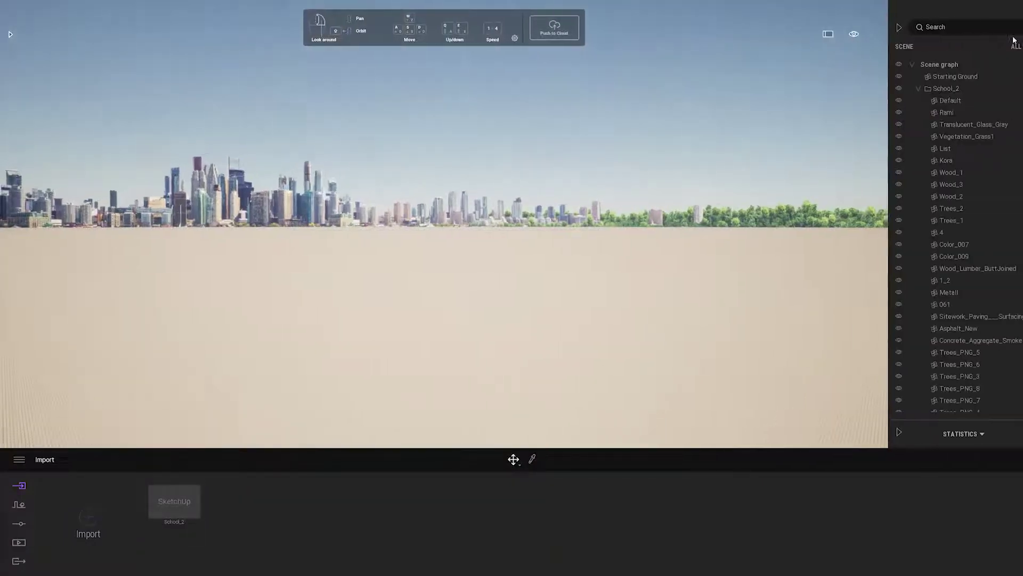
left_click(935, 91)
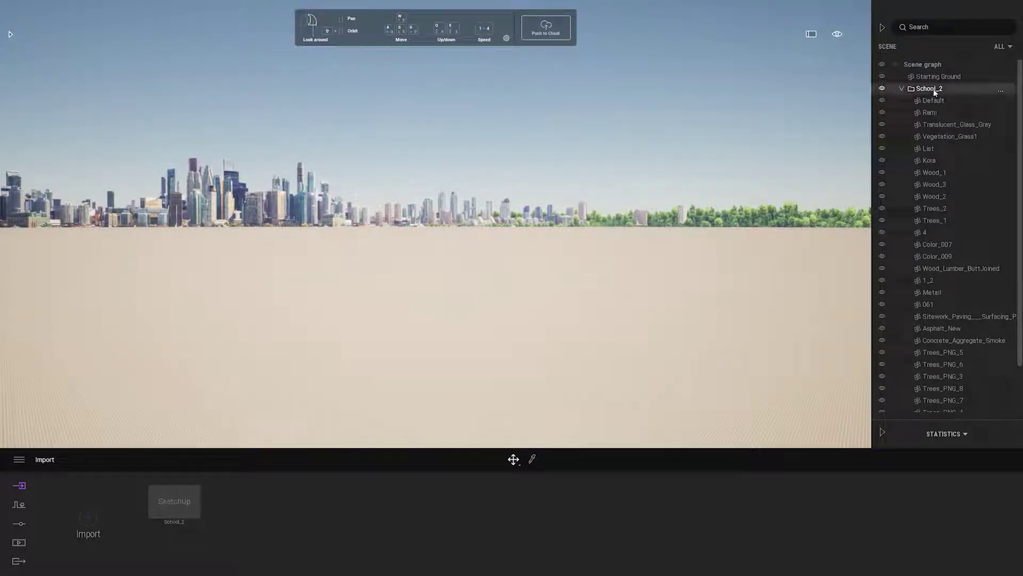
double_click(934, 91)
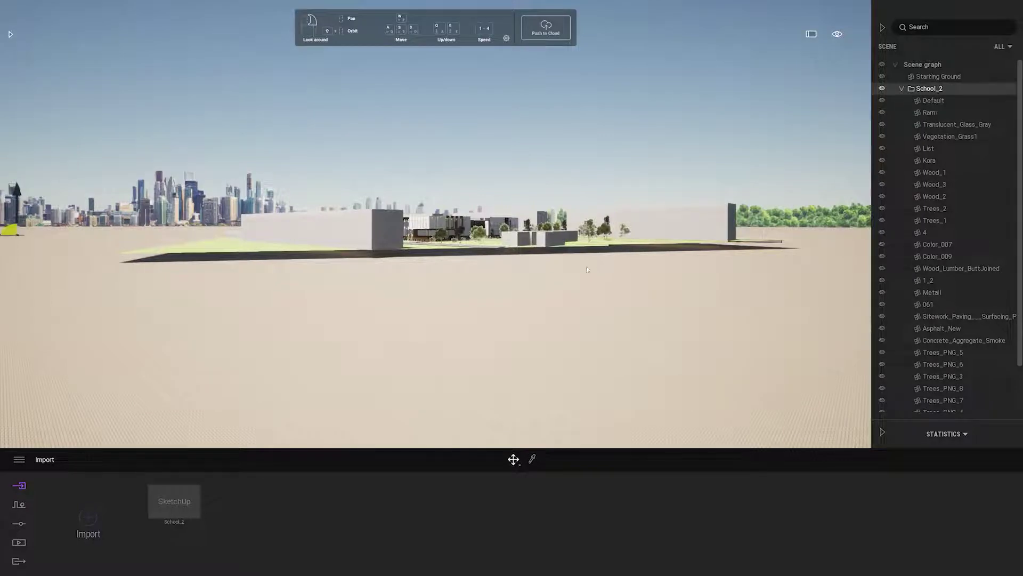
scroll(580, 253, "up", 2)
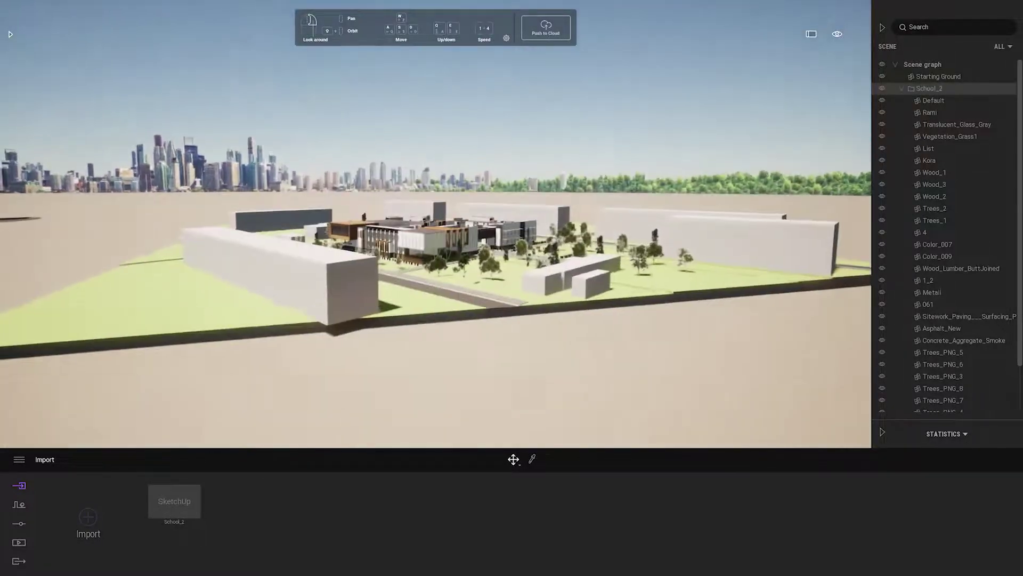
mouse_move(568, 236)
middle_mouse_down()
mouse_move(571, 202)
mouse_move(570, 241)
middle_mouse_up()
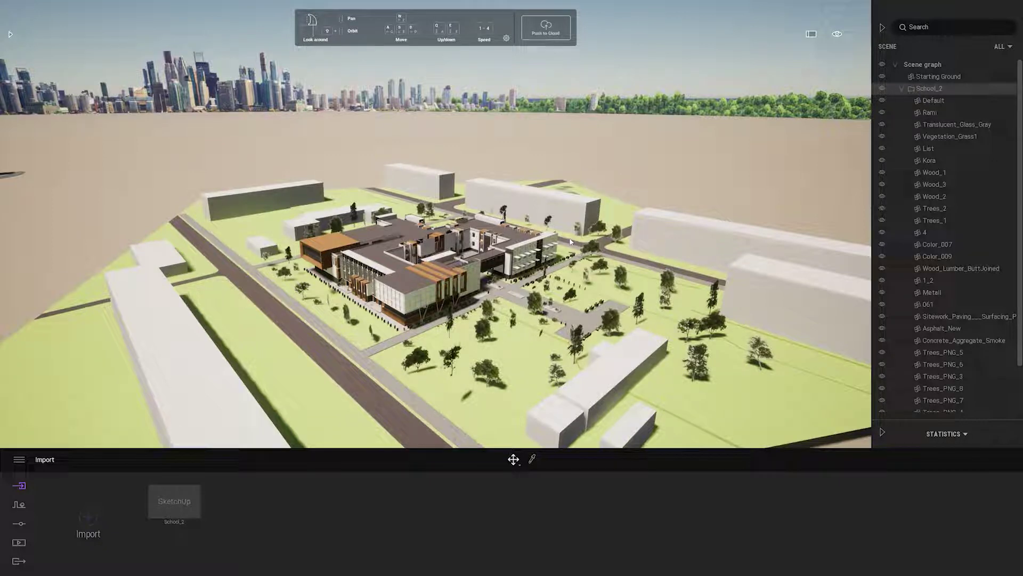
left_click(927, 89)
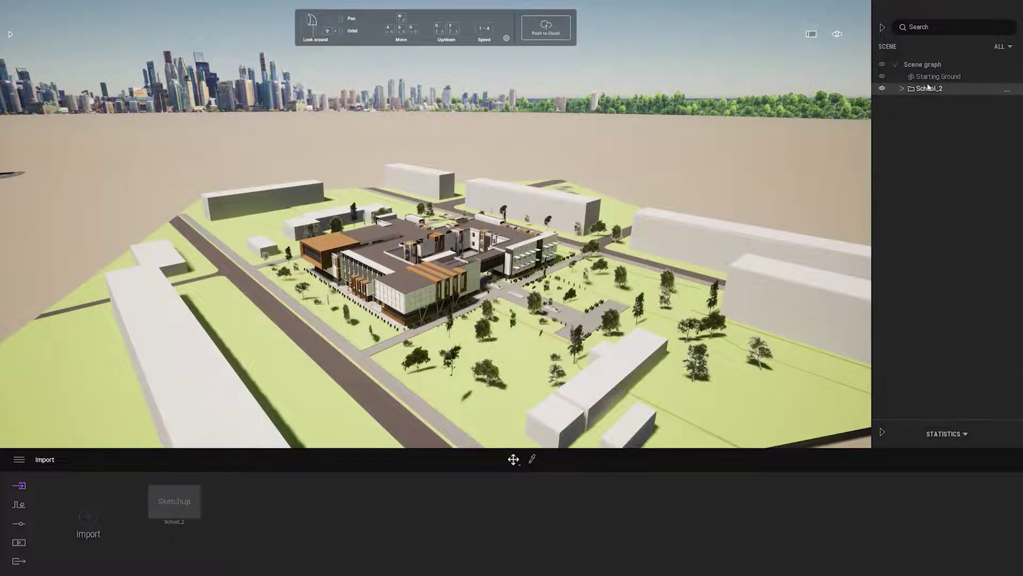
Delete the Direct Link School_2 model and start a new file import
key("Delete")
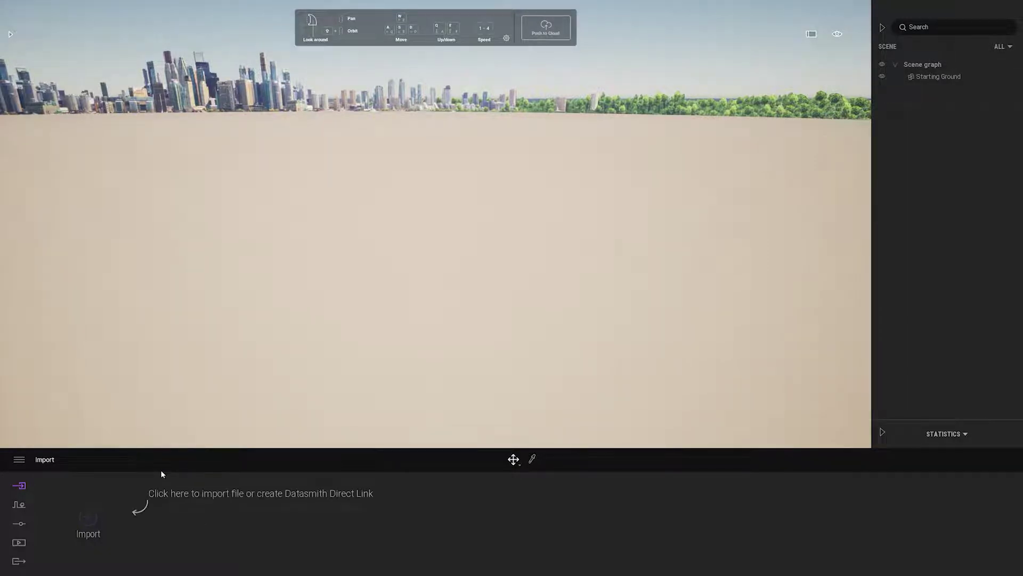
left_click(89, 517)
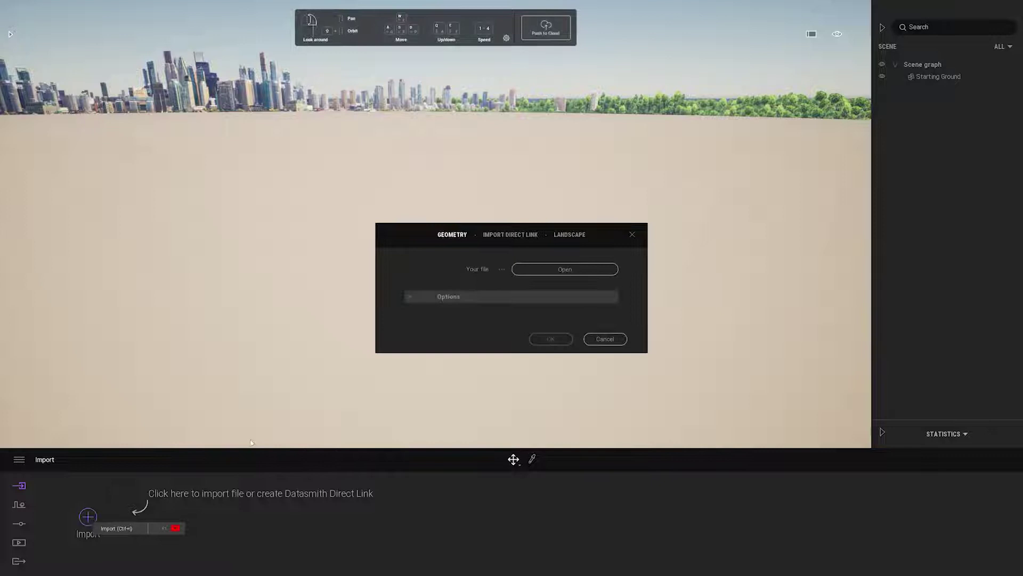
left_click(551, 269)
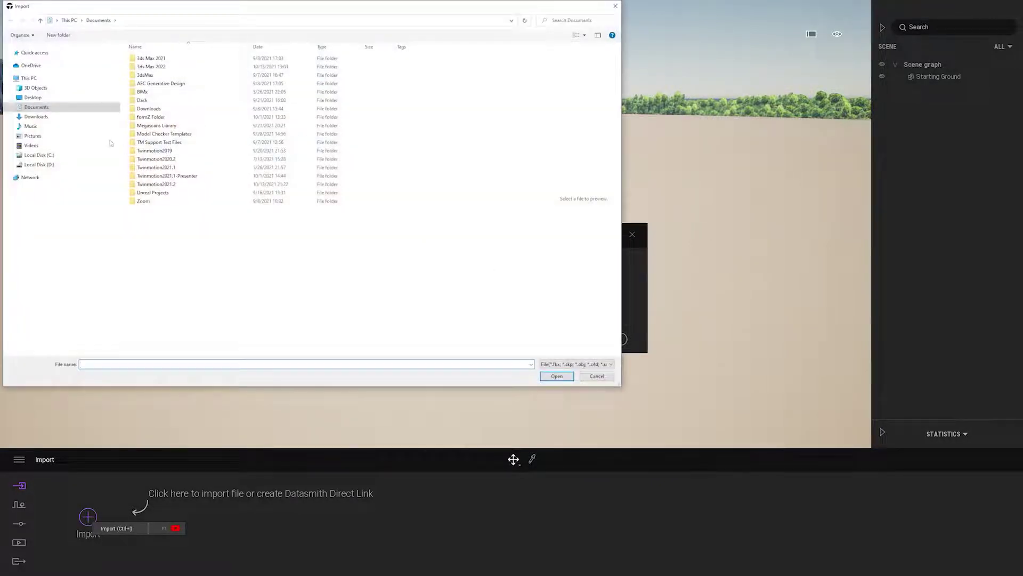
Import School_2.udatasmith from Desktop > Datasmith Overview Resources > SketchUp Overview Files > Sample Projects > Datasmith Files
left_click(33, 97)
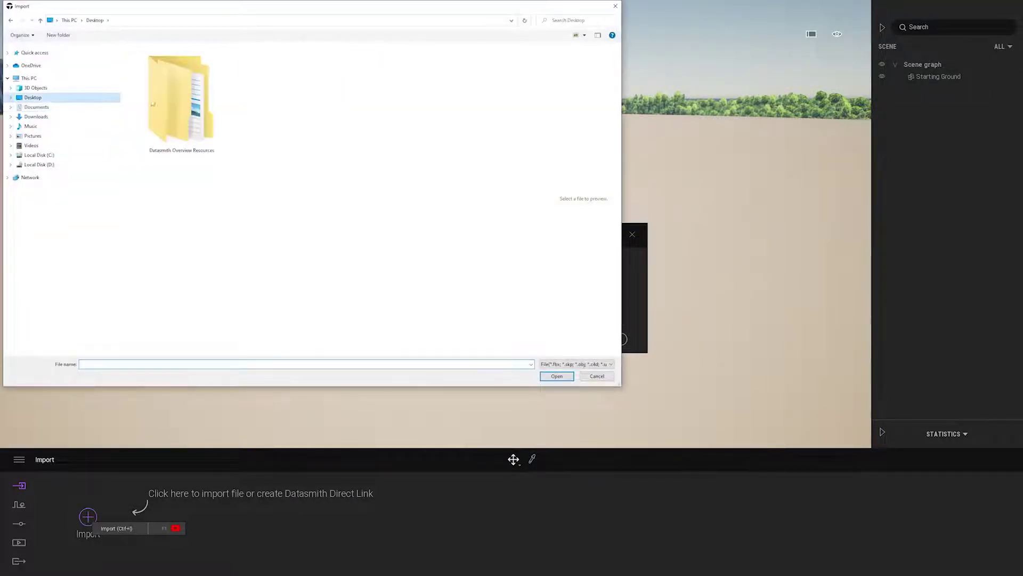
double_click(181, 107)
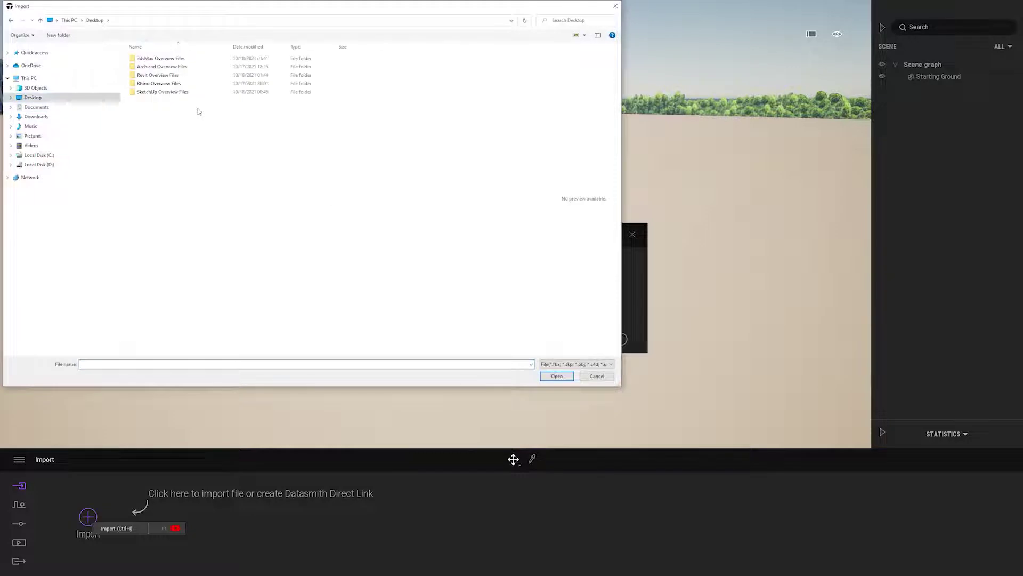
double_click(160, 92)
double_click(151, 60)
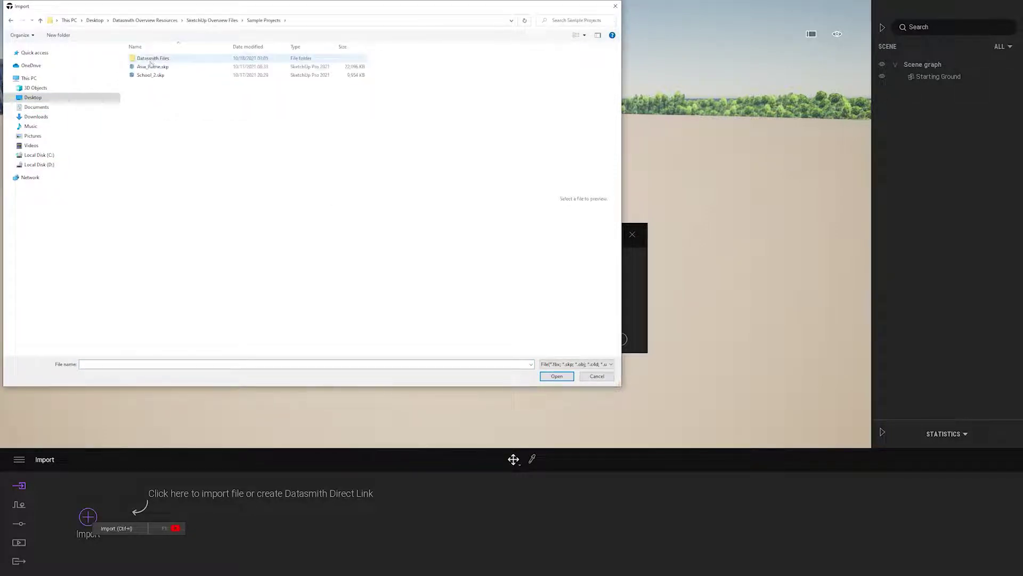
double_click(155, 58)
left_click(164, 84)
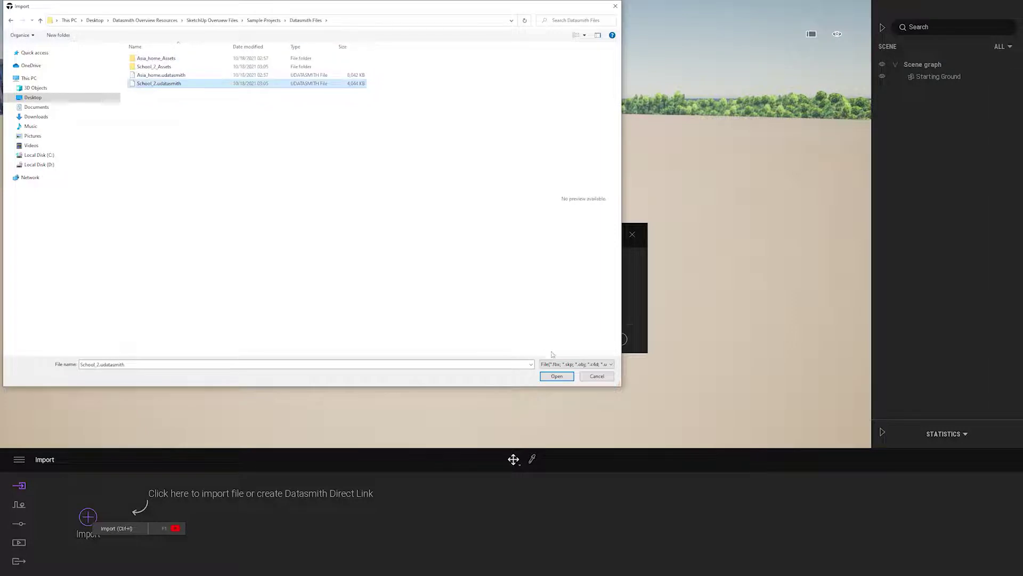
left_click(556, 375)
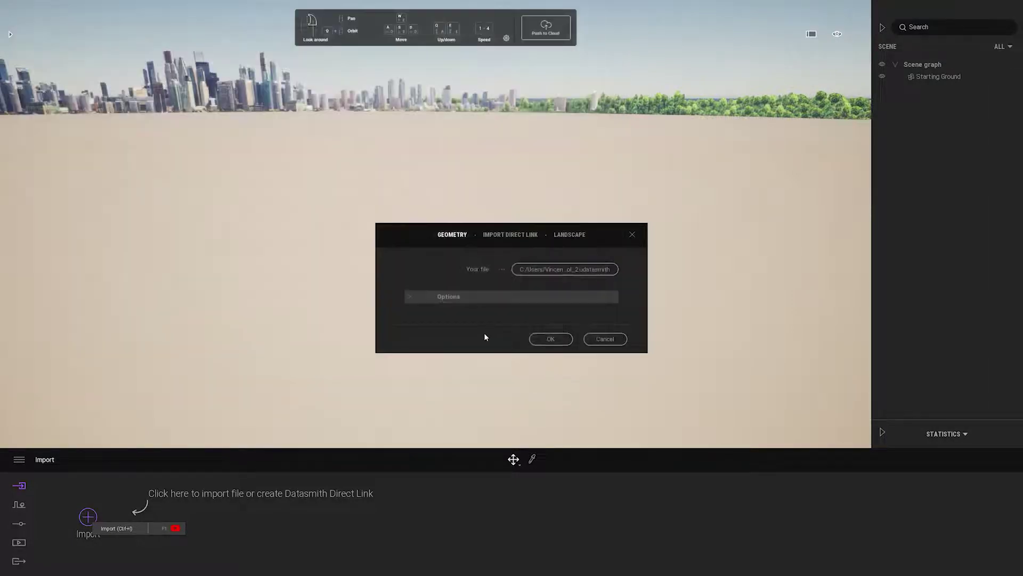
left_click(413, 299)
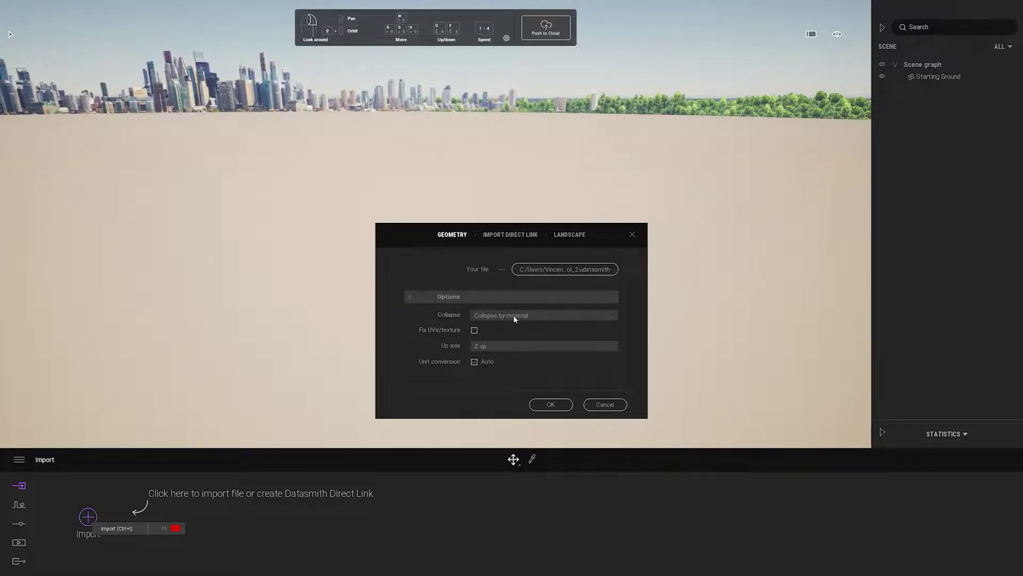
left_click(552, 405)
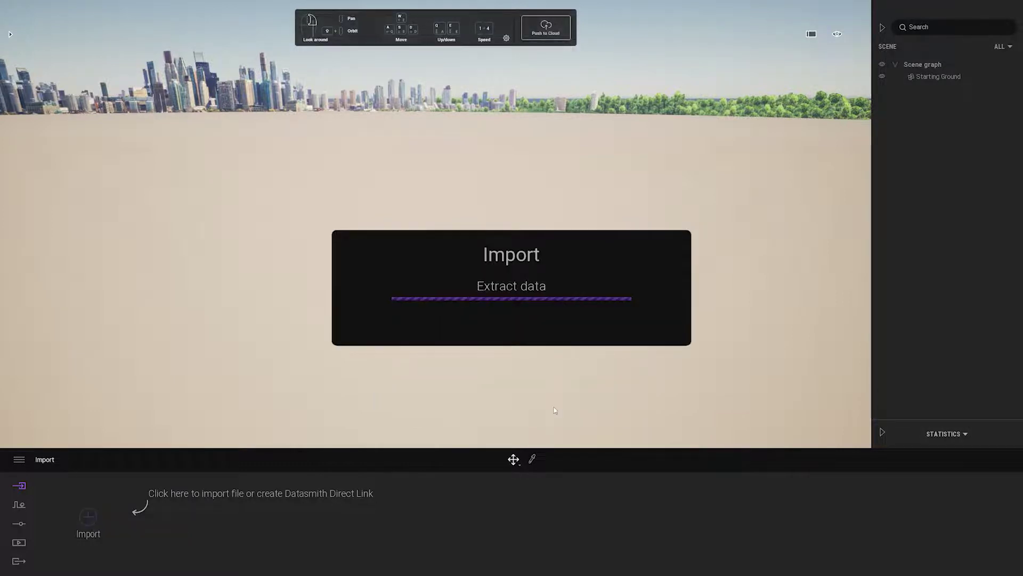
Resolve the material conflict so School_2.udatasmith finishes importing, then check and close its options menu
left_click(570, 362)
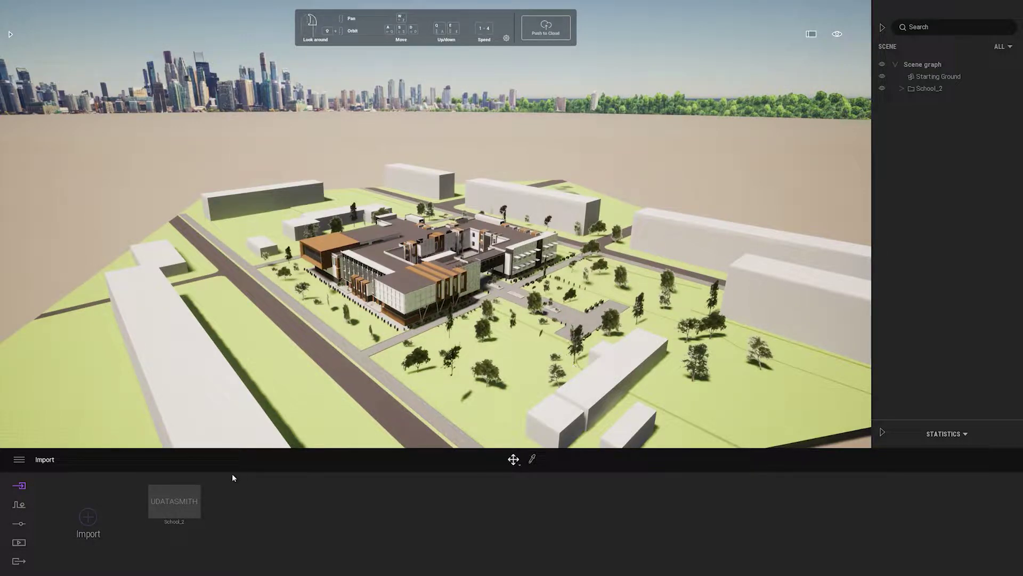
mouse_move(182, 481)
left_click(168, 478)
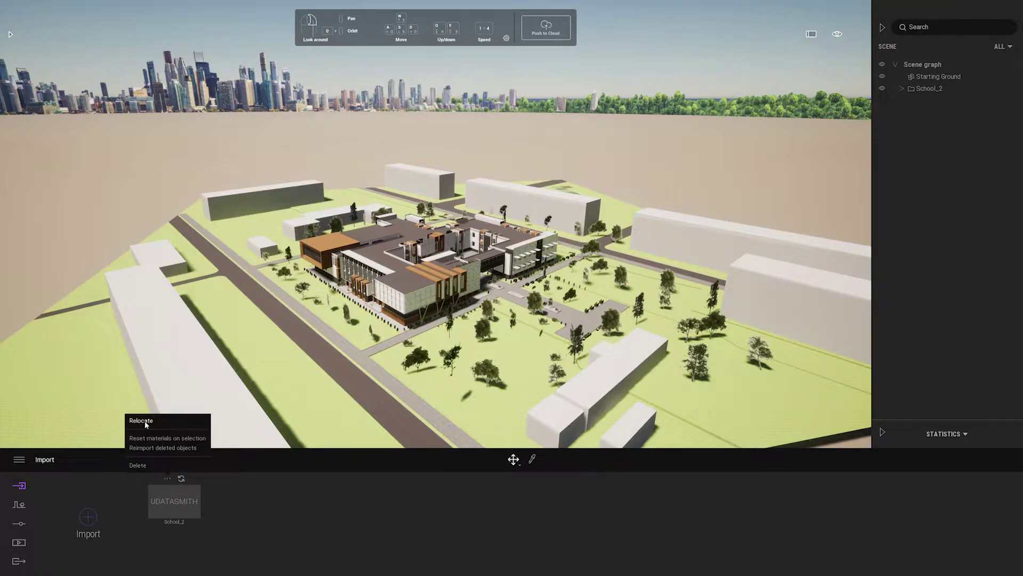
left_click(302, 503)
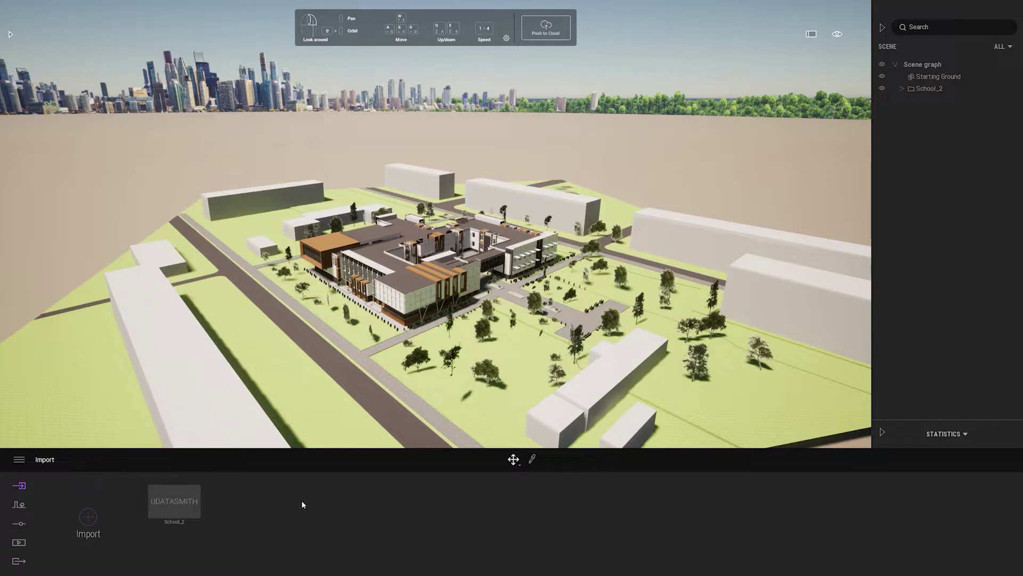